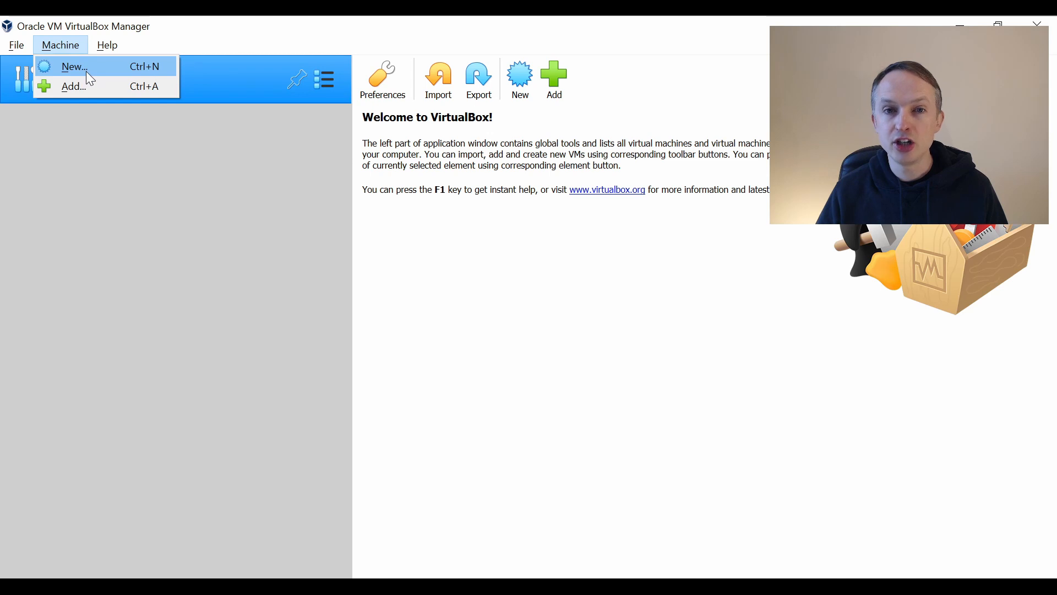
Step: Create a new virtual machine named Debian with type Linux and version Debian (64-bit), keeping the default machine folder
{"action": "left_click", "coordinate": [89, 79]}
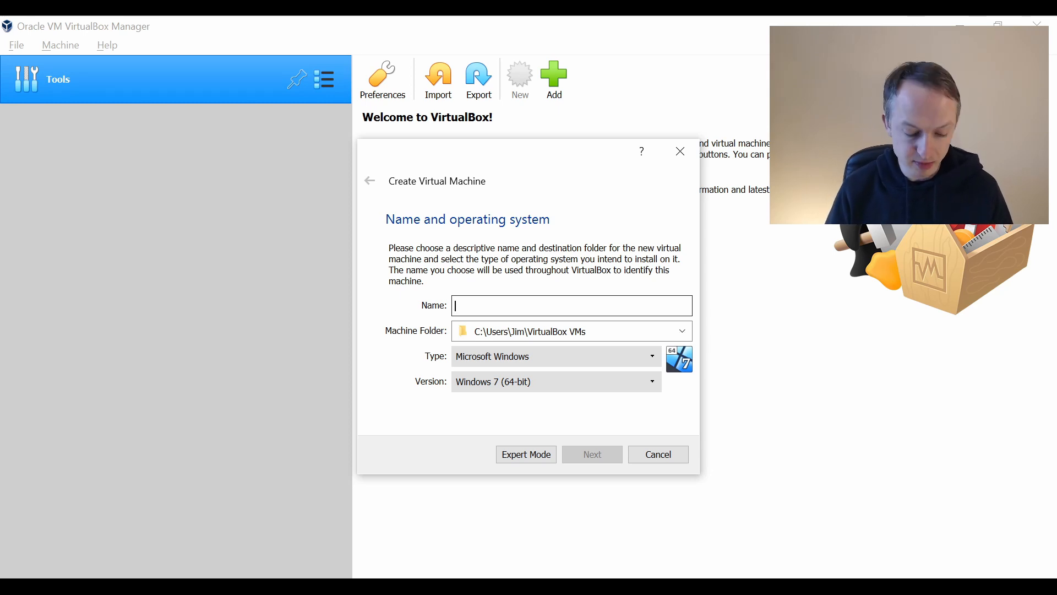
{"action": "type", "text": "Debian"}
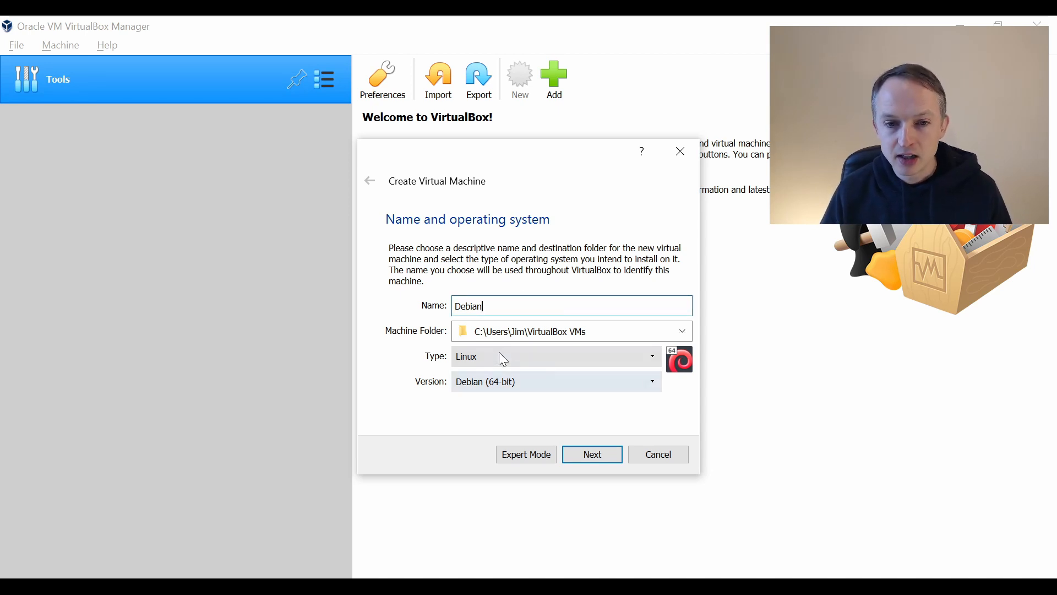
{"action": "left_click", "coordinate": [524, 331]}
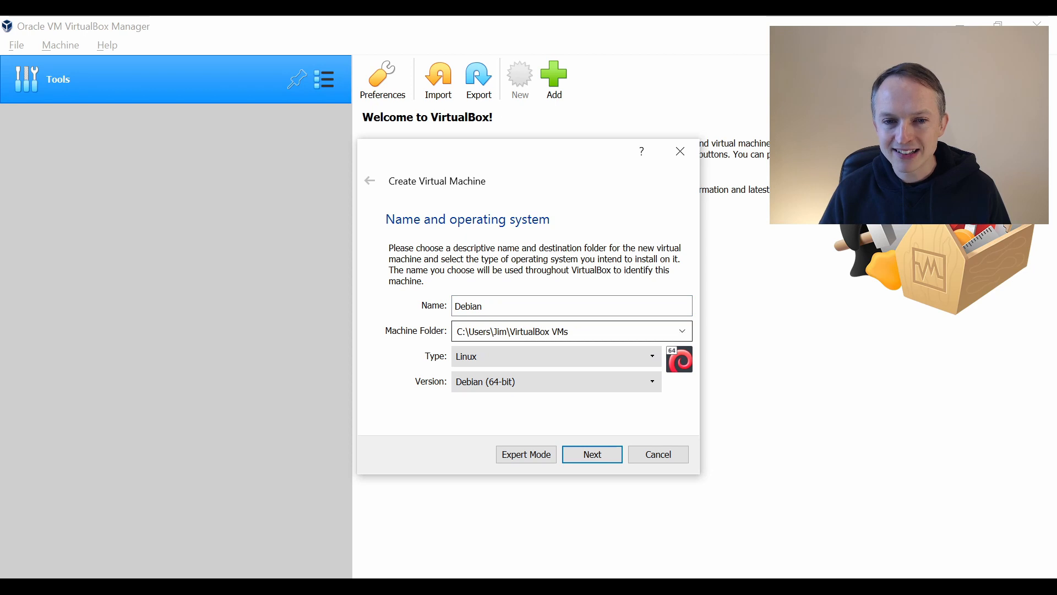
{"action": "left_click", "coordinate": [584, 332]}
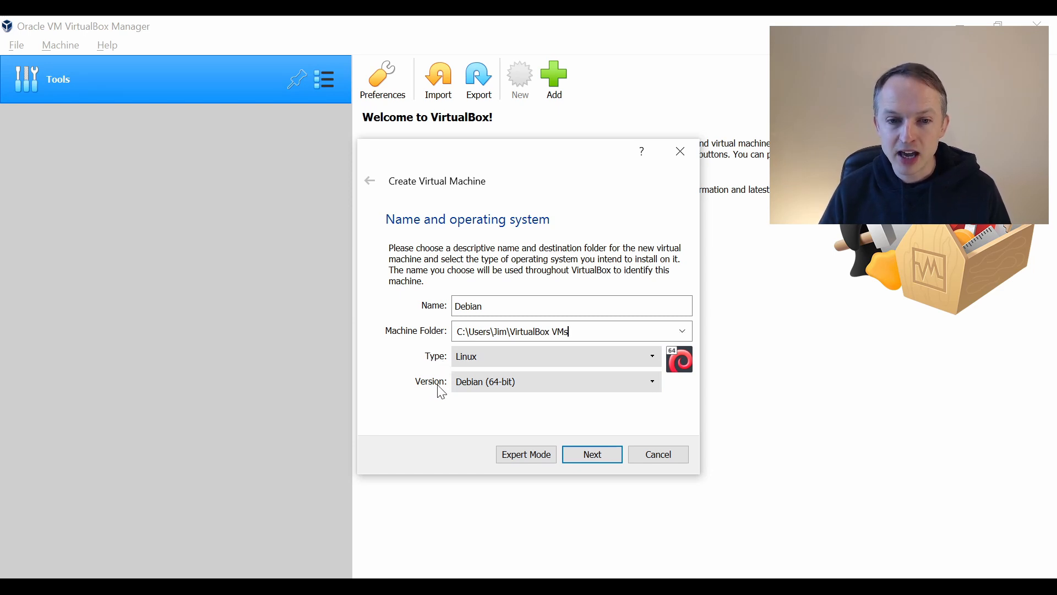
{"action": "key", "text": "shift+Tab"}
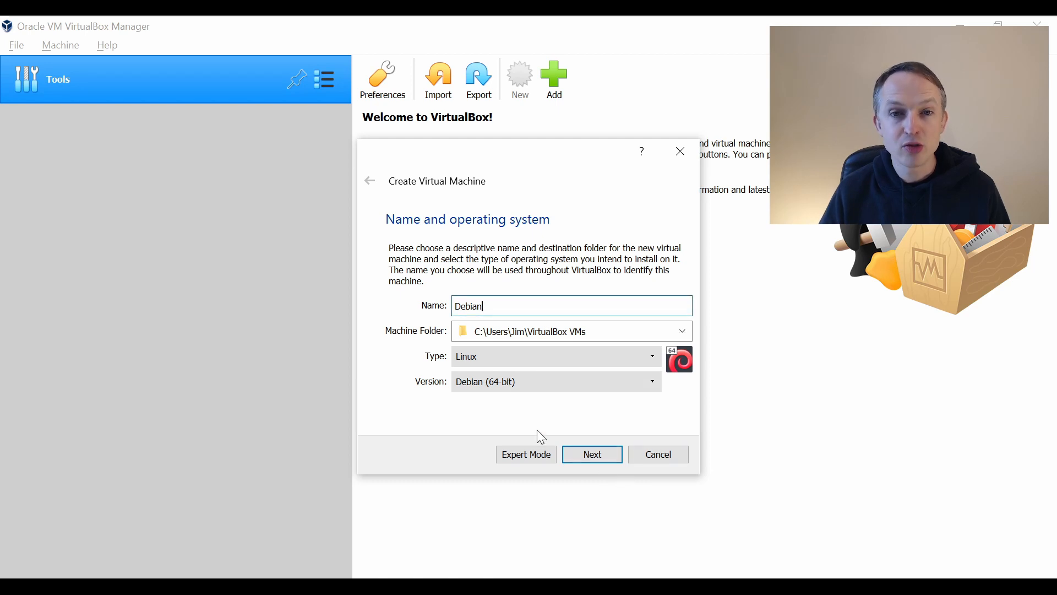
{"action": "left_click", "coordinate": [581, 453]}
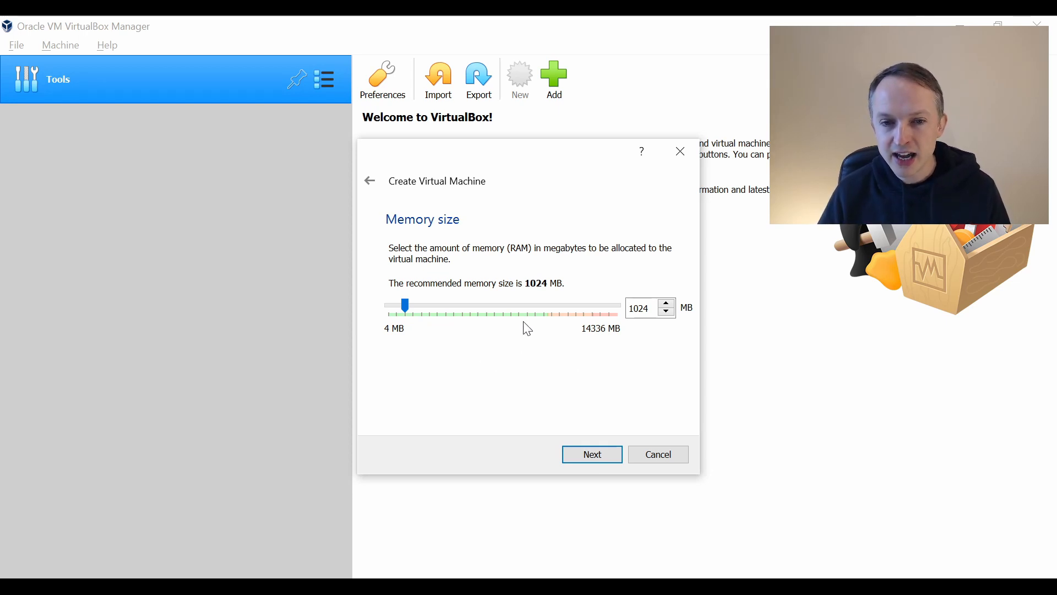
Step: Set the new virtual machine's memory size to 1024 MB and accept it
{"action": "left_click_drag", "start_coordinate": [410, 316], "coordinate": [385, 309]}
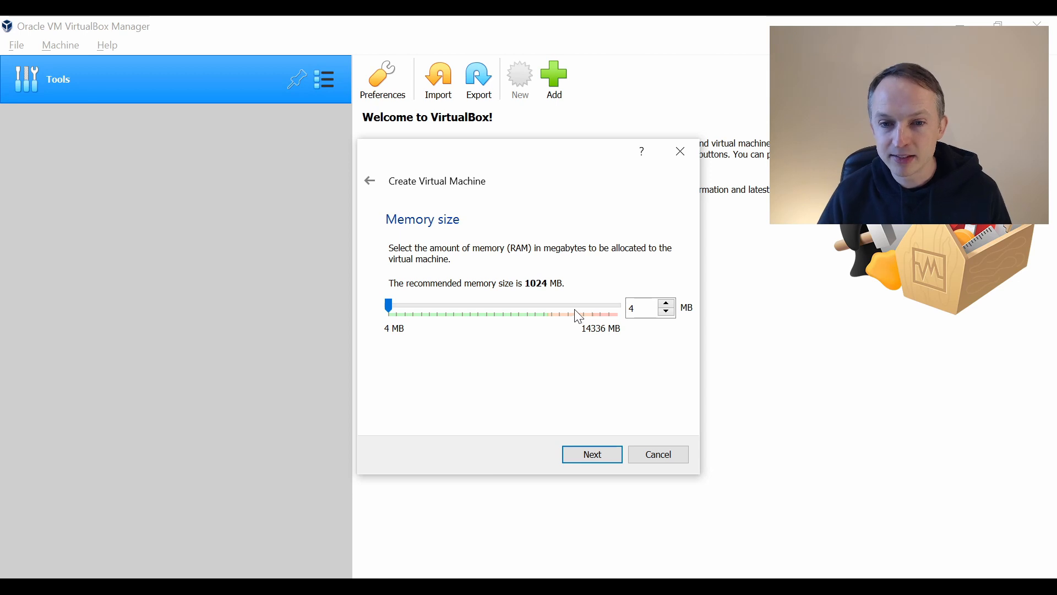
{"action": "key", "text": "Tab"}
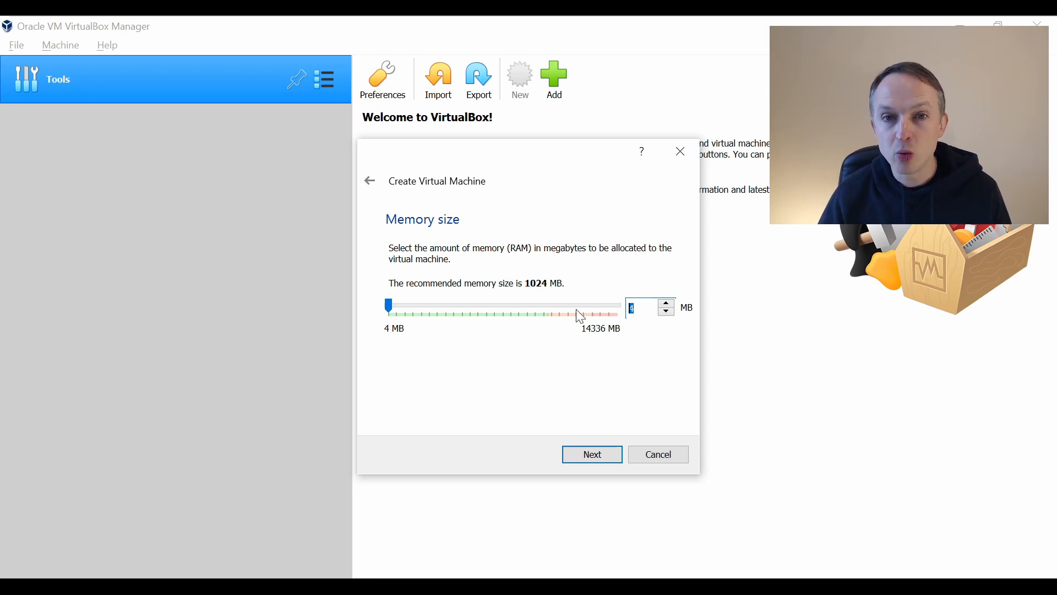
{"action": "type", "text": "1024"}
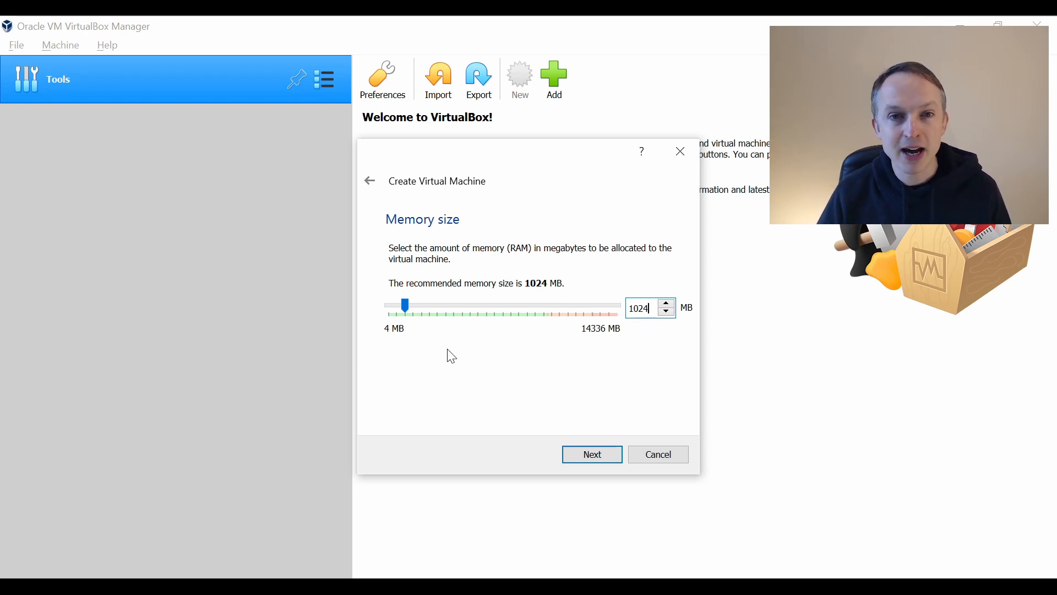
{"action": "double_click", "coordinate": [645, 308]}
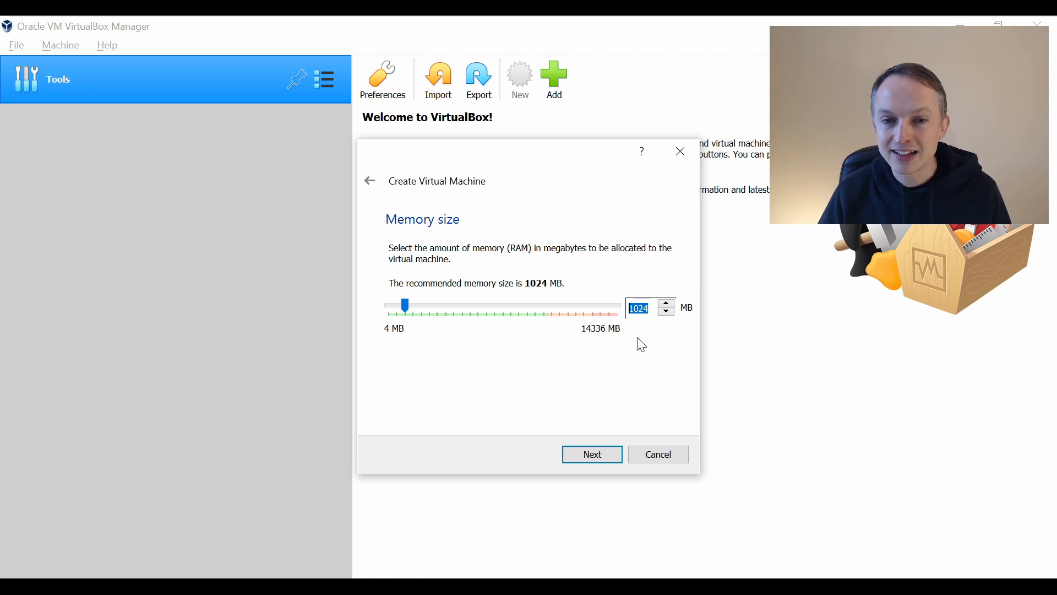
{"action": "left_click", "coordinate": [592, 457]}
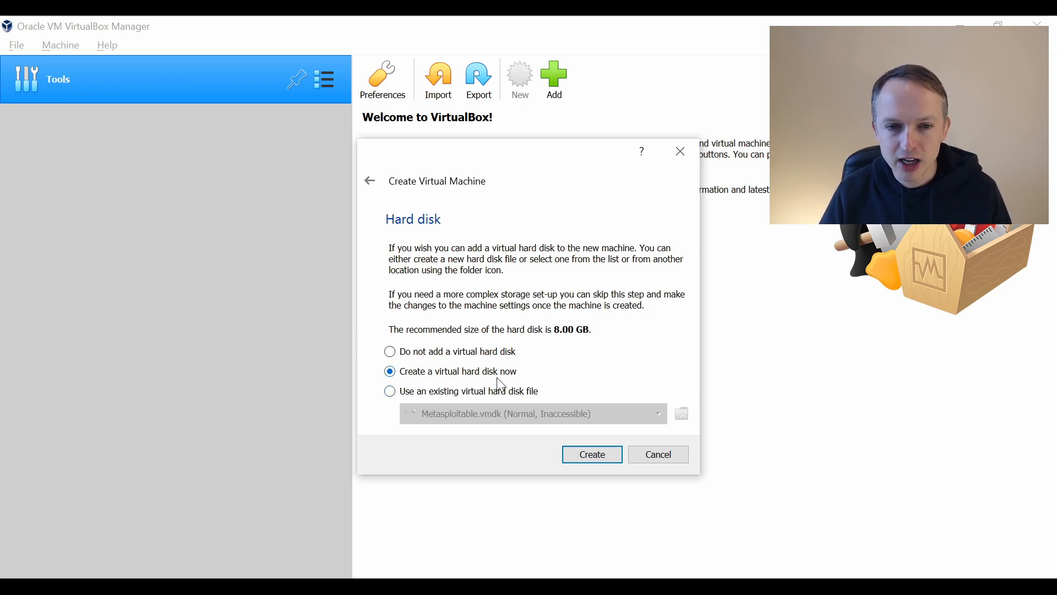
Step: Create a dynamically allocated VDI virtual hard disk for the machine with a size of 20 GB
{"action": "left_click", "coordinate": [593, 455]}
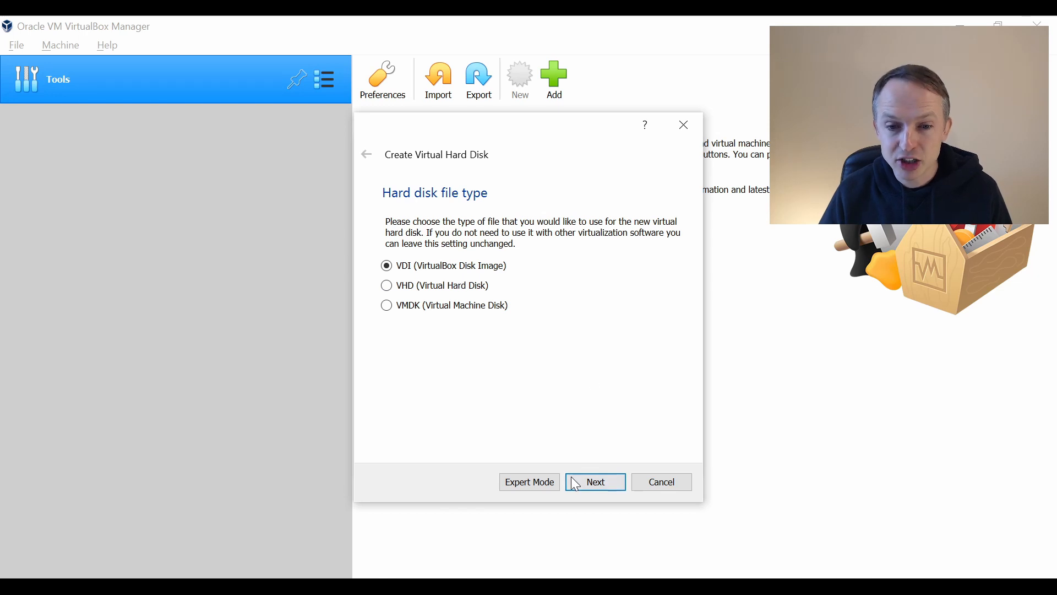
{"action": "left_click", "coordinate": [585, 480]}
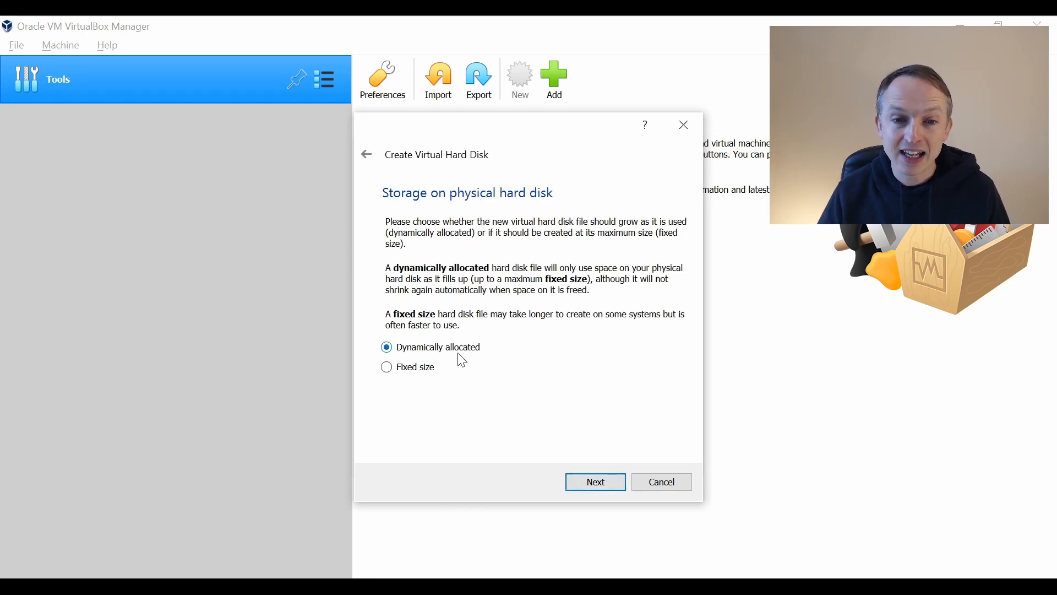
{"action": "left_click", "coordinate": [603, 486]}
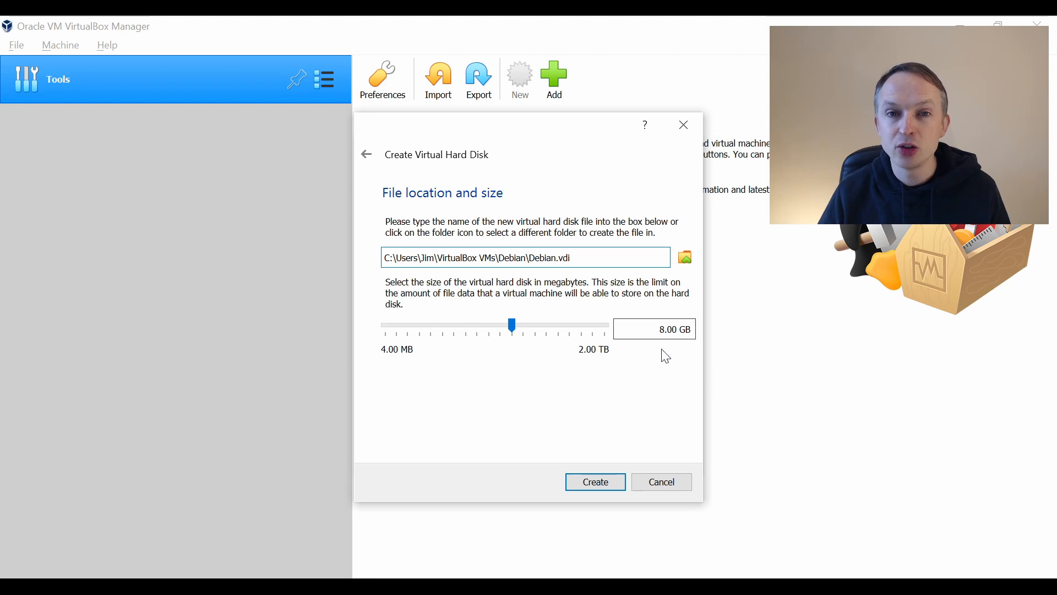
{"action": "left_click", "coordinate": [663, 329]}
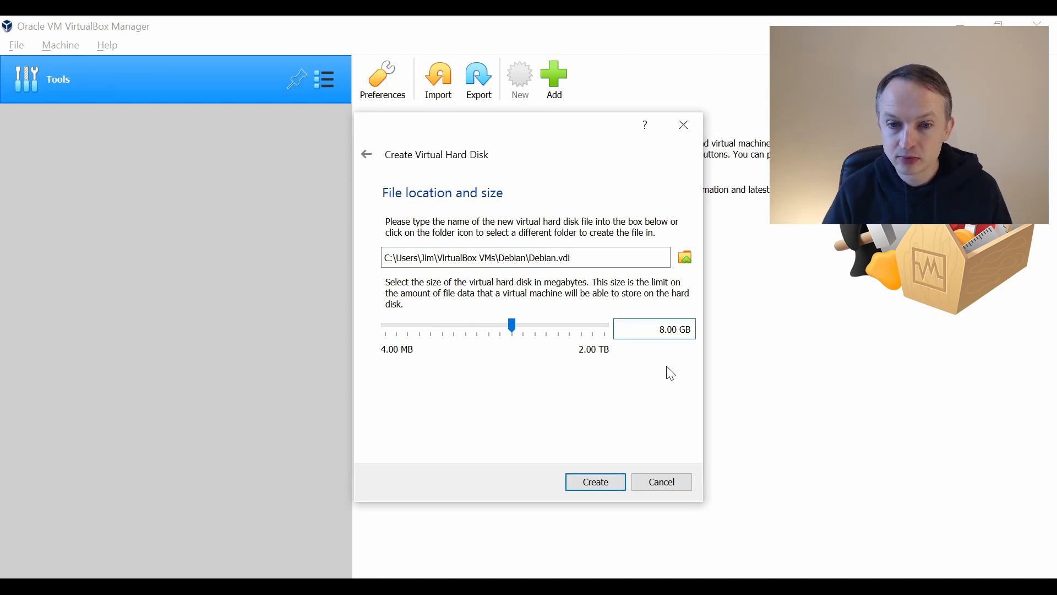
{"action": "key", "text": "BackSpace"}
{"action": "type", "text": "20"}
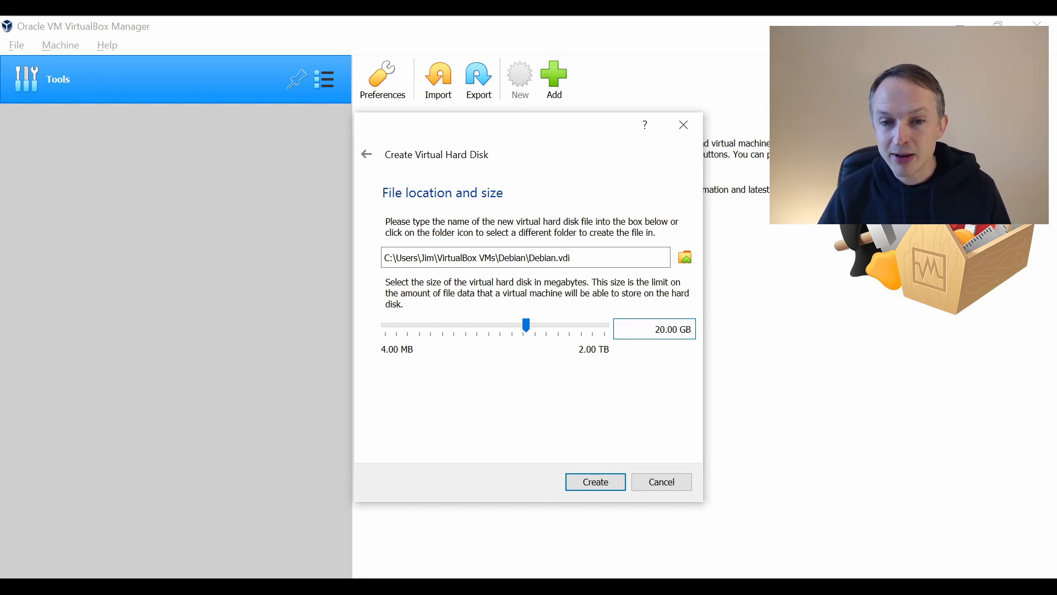
{"action": "left_click", "coordinate": [577, 482]}
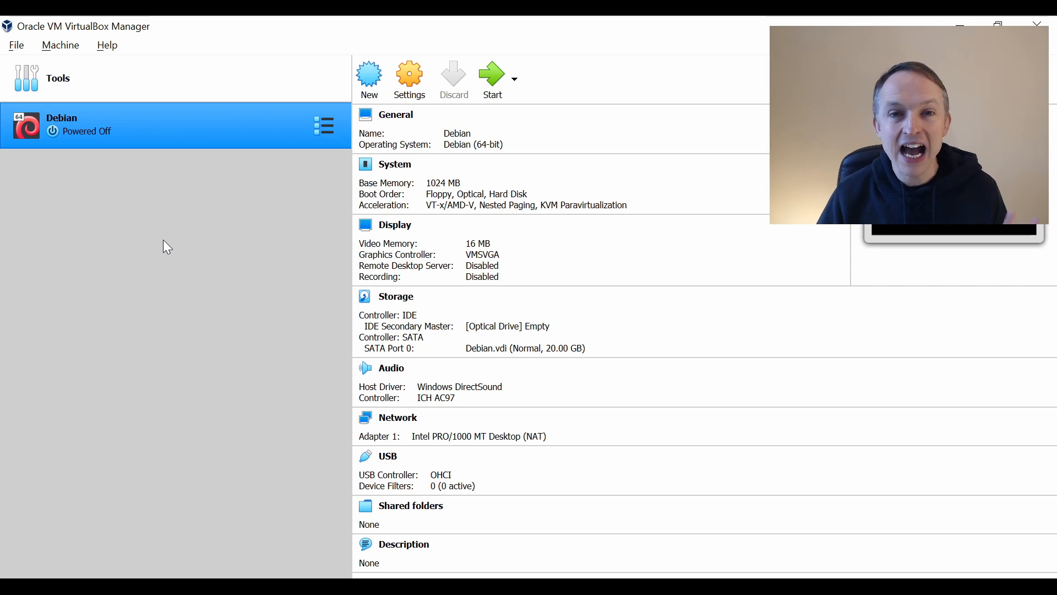
Step: Try starting the Debian virtual machine without choosing a start-up disk, and power it off
{"action": "left_click", "coordinate": [490, 78]}
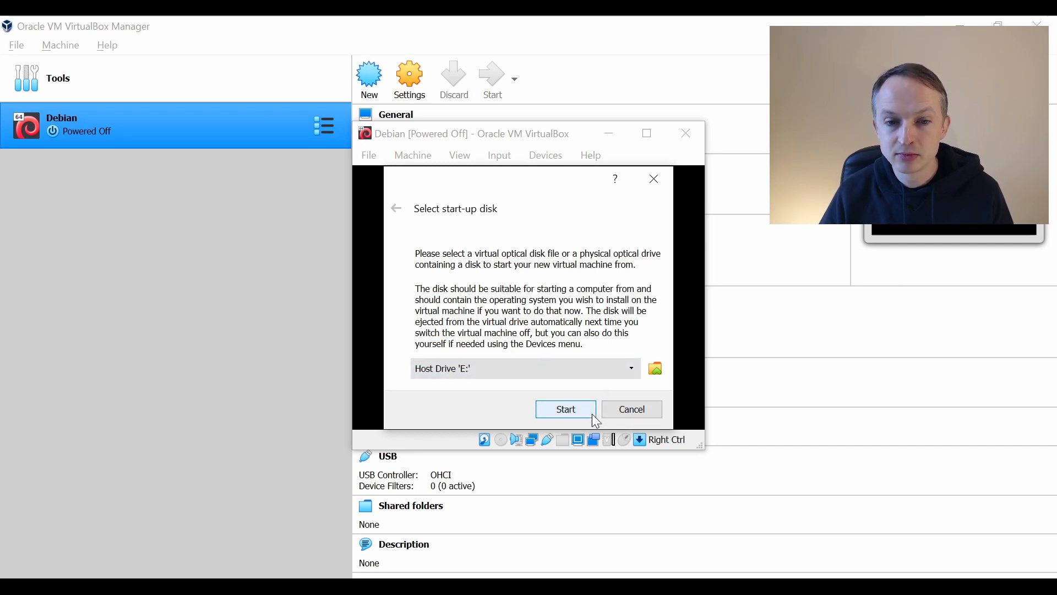
{"action": "left_click", "coordinate": [653, 414]}
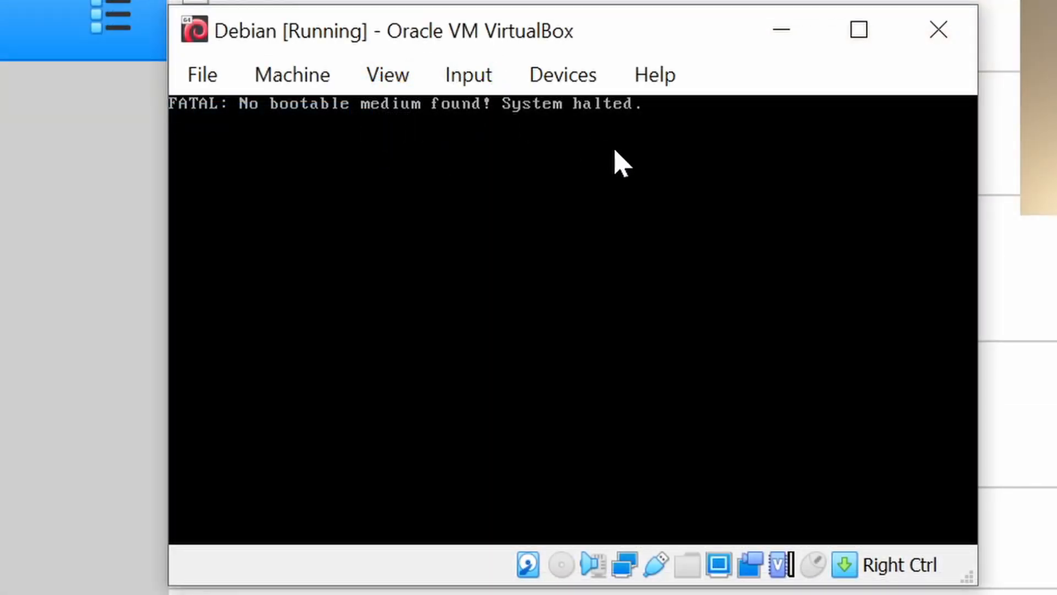
{"action": "left_click", "coordinate": [942, 40]}
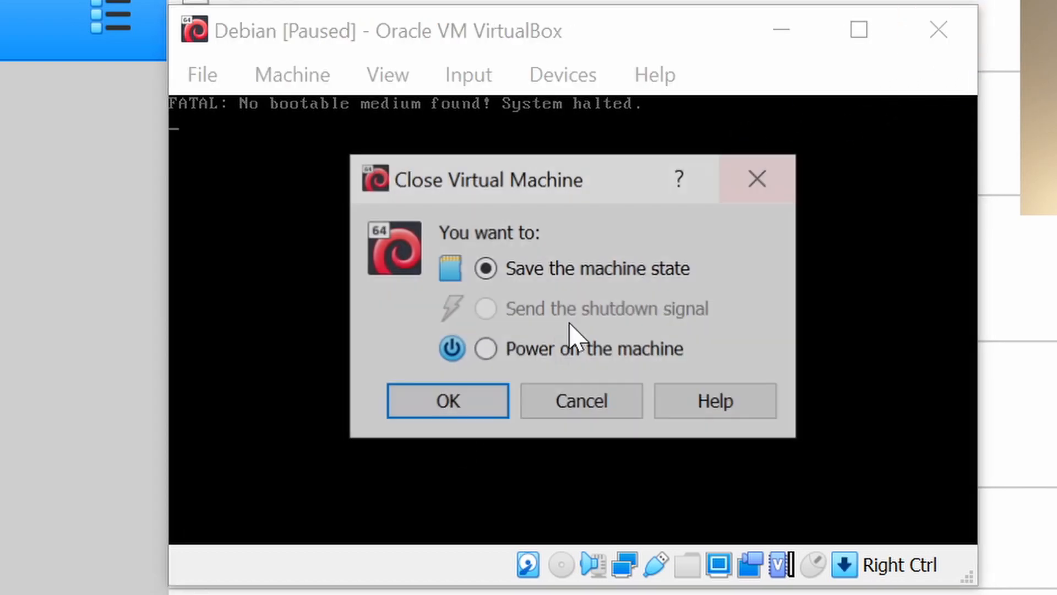
{"action": "left_click", "coordinate": [530, 353]}
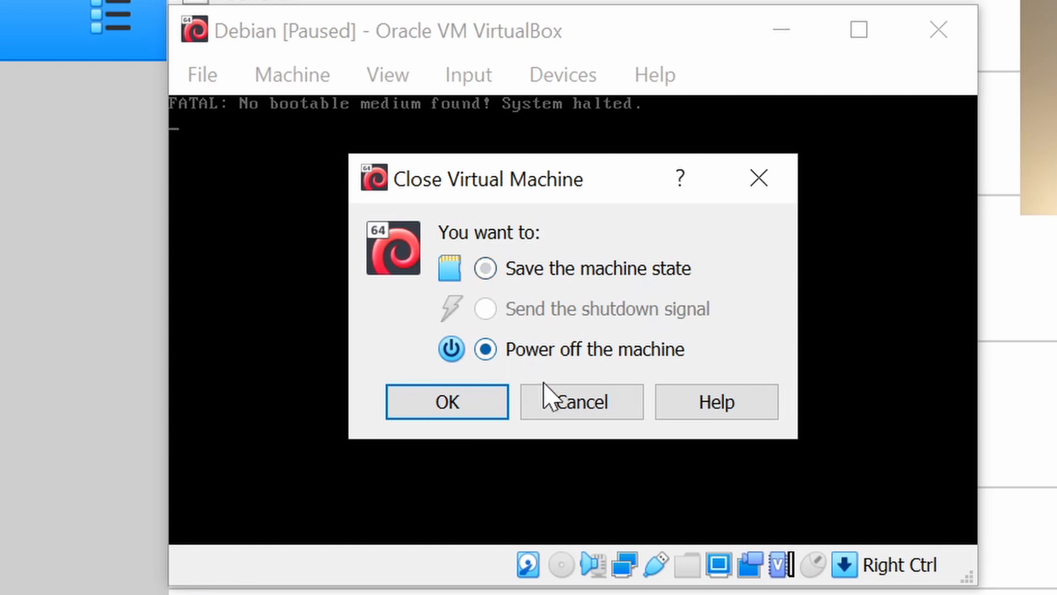
{"action": "left_click", "coordinate": [472, 410]}
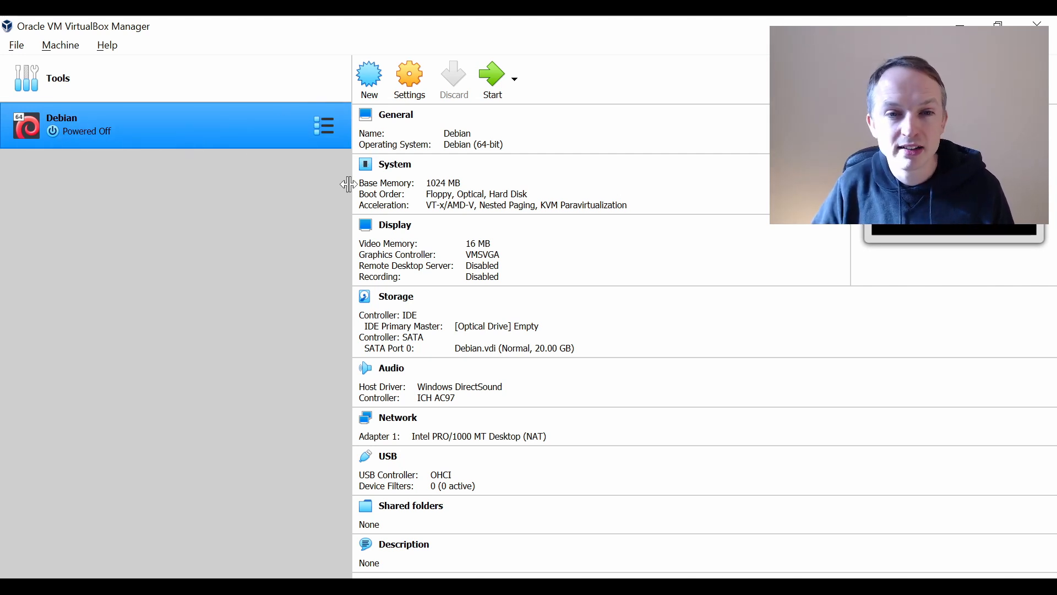
Step: Load debian-10.6.0-amd64-netinst.iso from Downloads into the empty IDE optical drive in the Debian machine's storage settings
{"action": "left_click", "coordinate": [415, 99]}
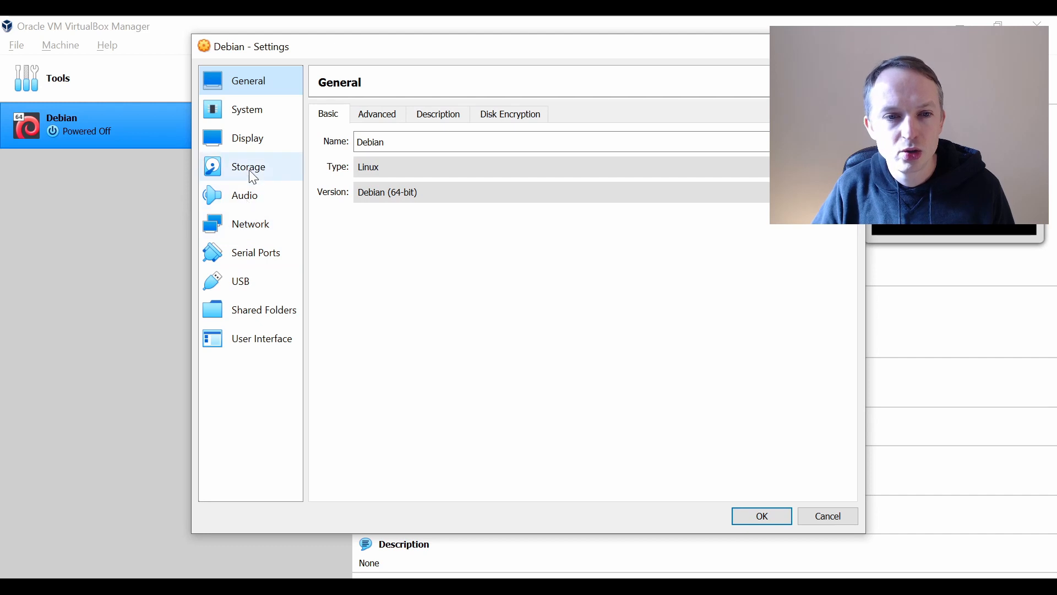
{"action": "left_click", "coordinate": [251, 171]}
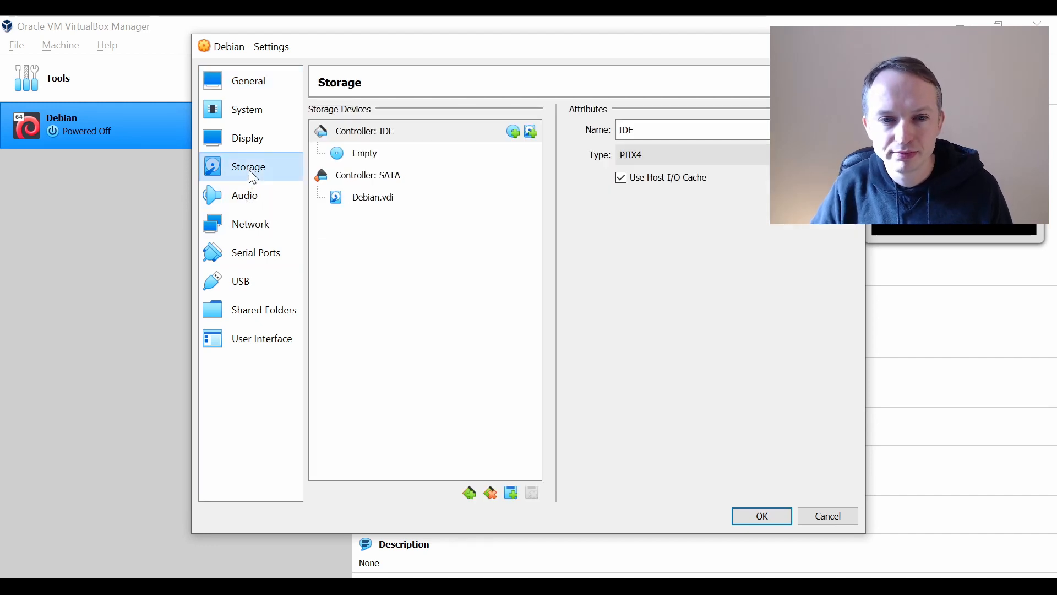
{"action": "left_click", "coordinate": [374, 156]}
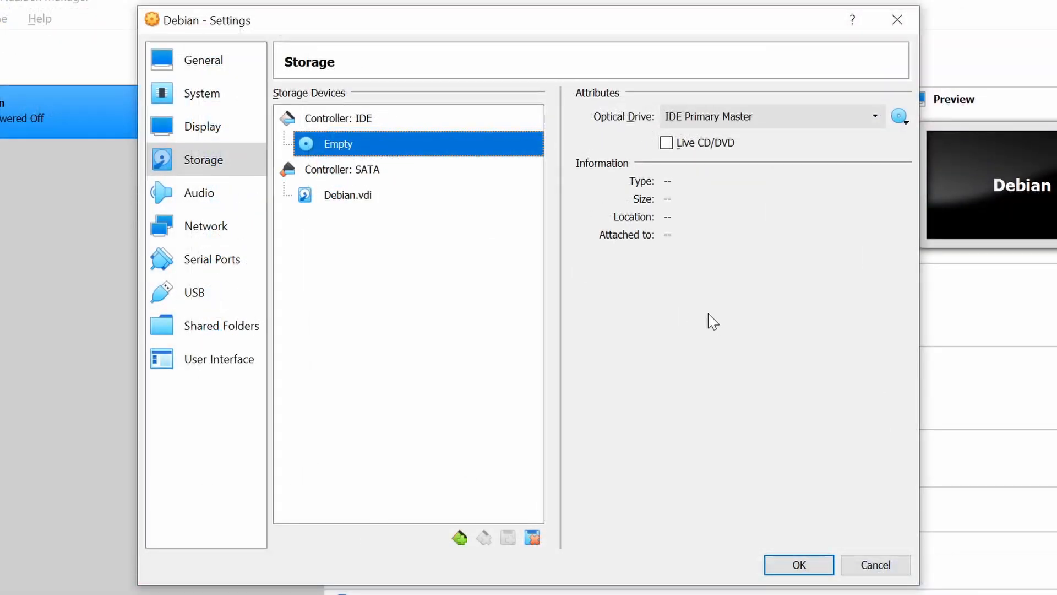
{"action": "left_click", "coordinate": [899, 116]}
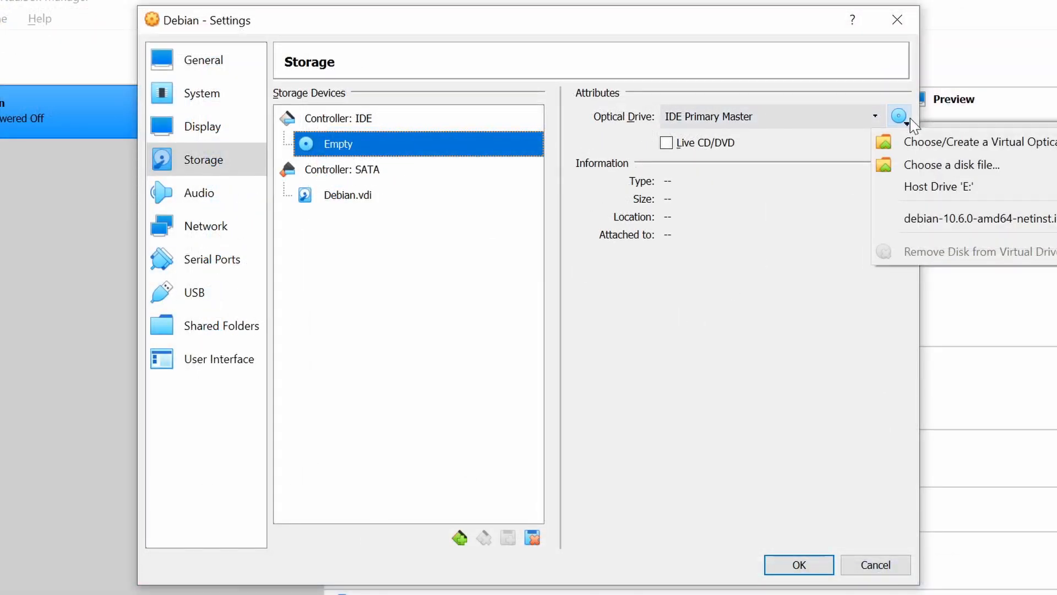
{"action": "left_click", "coordinate": [946, 164]}
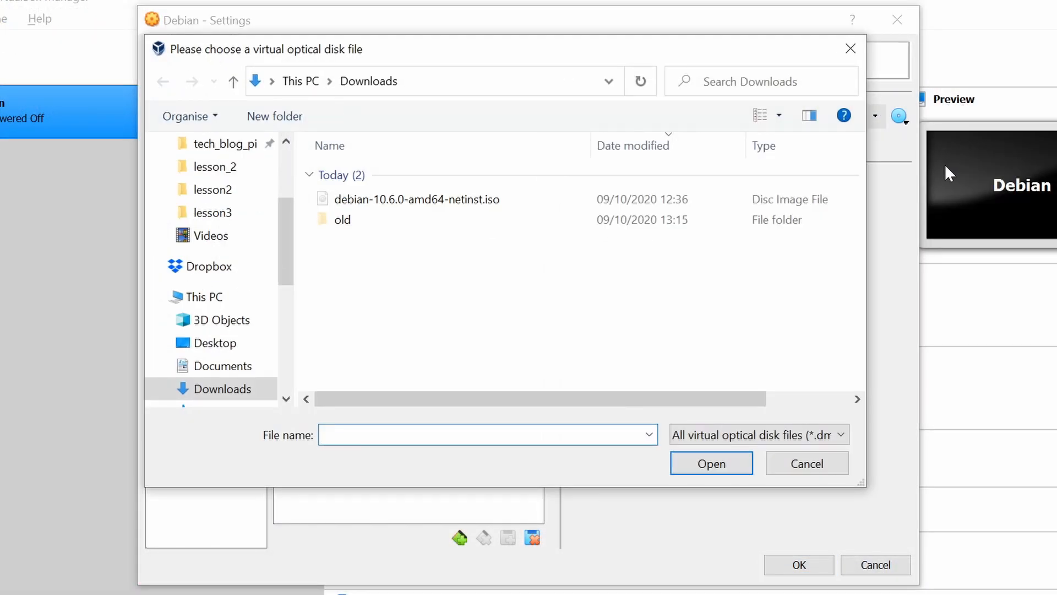
{"action": "left_click", "coordinate": [470, 201]}
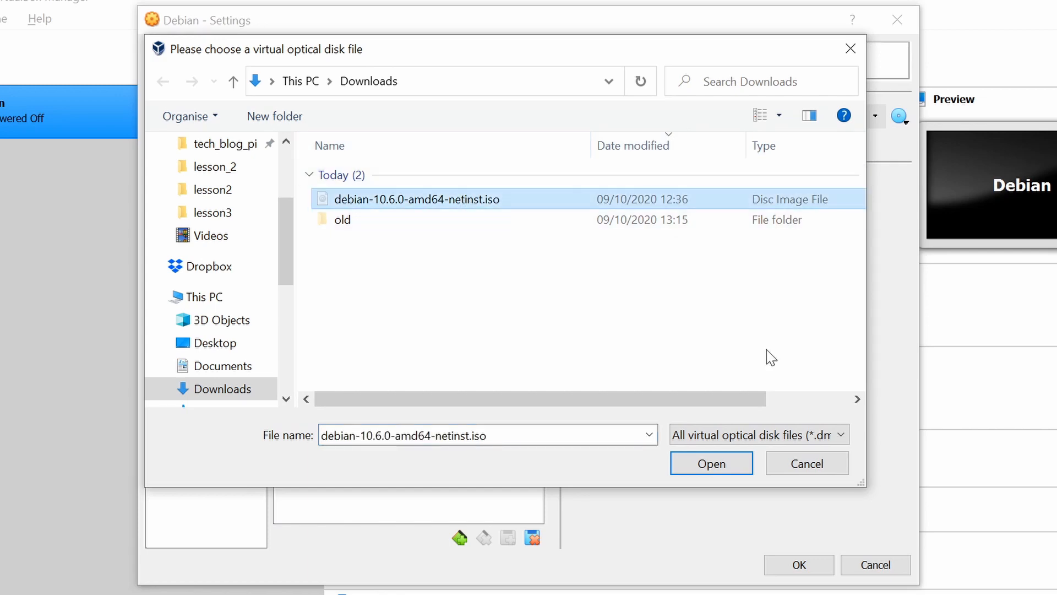
{"action": "left_click", "coordinate": [710, 463]}
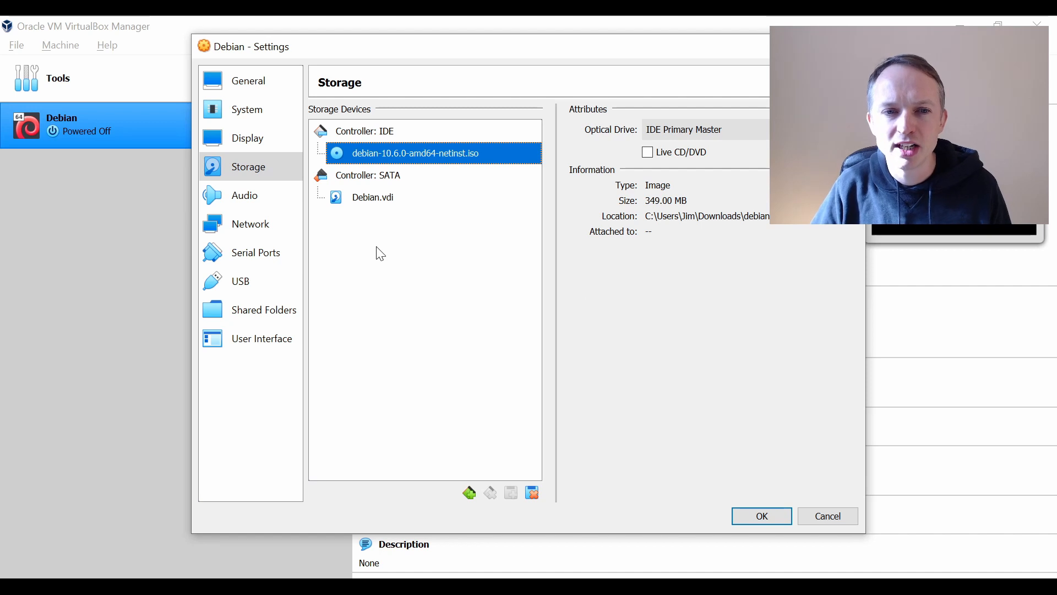
Step: Review the Debian machine's motherboard, processor and acceleration settings, and set its processor count to 2
{"action": "left_click", "coordinate": [275, 104]}
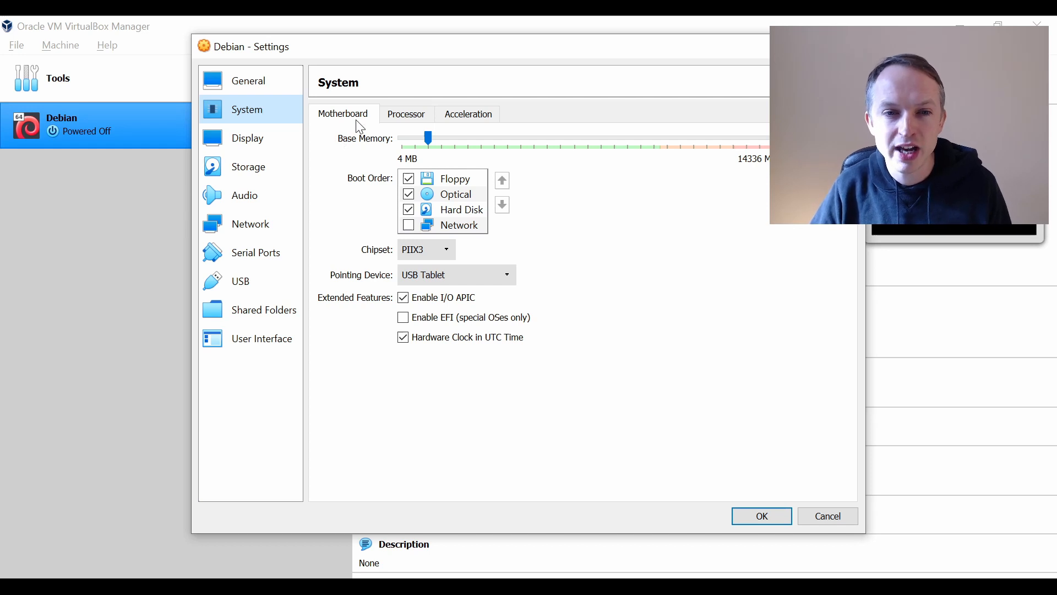
{"action": "left_click", "coordinate": [399, 114]}
{"action": "left_click", "coordinate": [453, 115]}
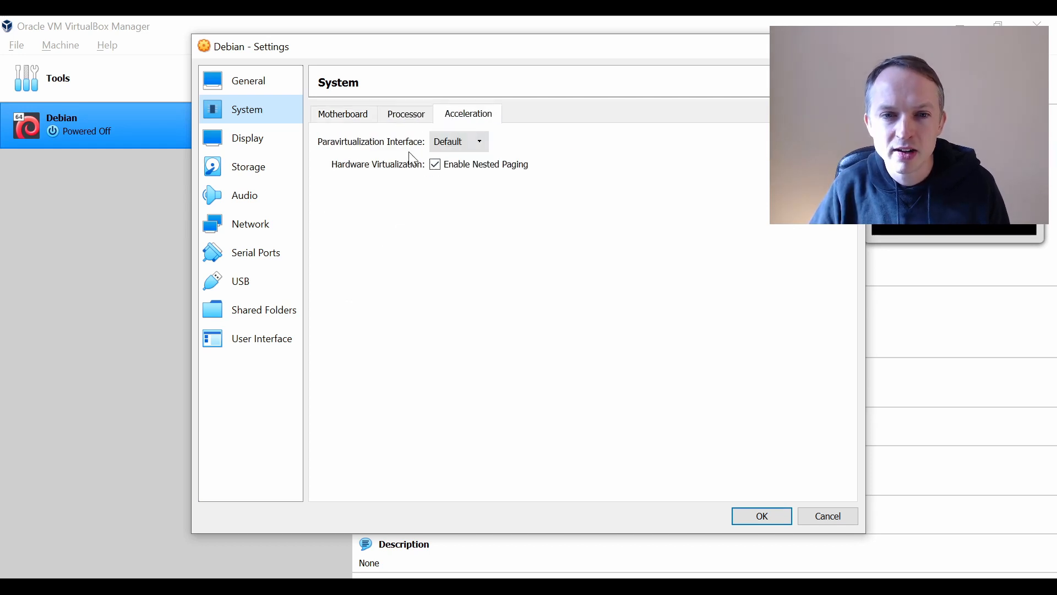
{"action": "left_click", "coordinate": [409, 118]}
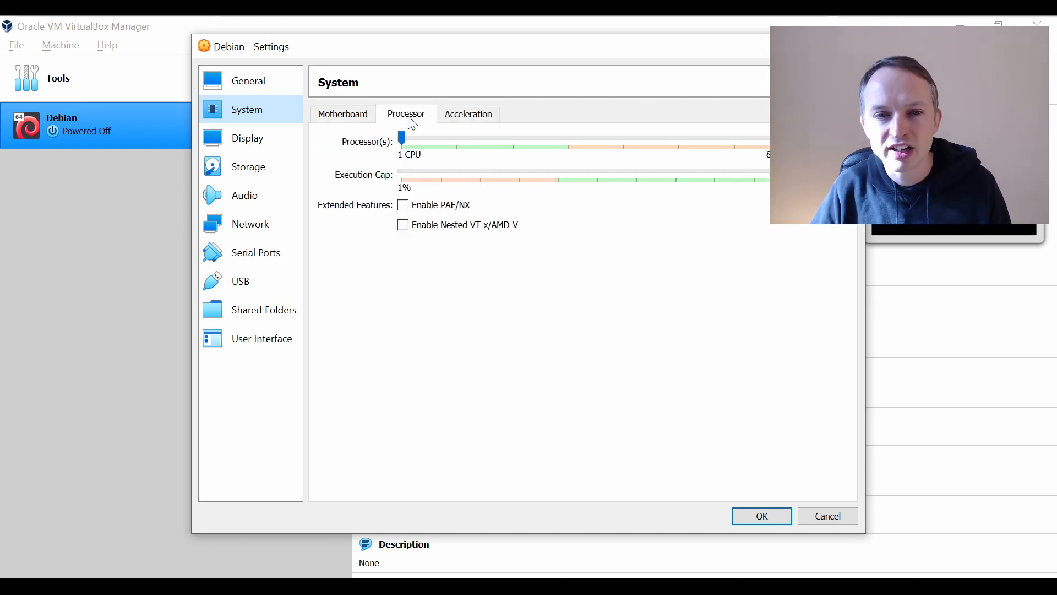
{"action": "left_click", "coordinate": [364, 124]}
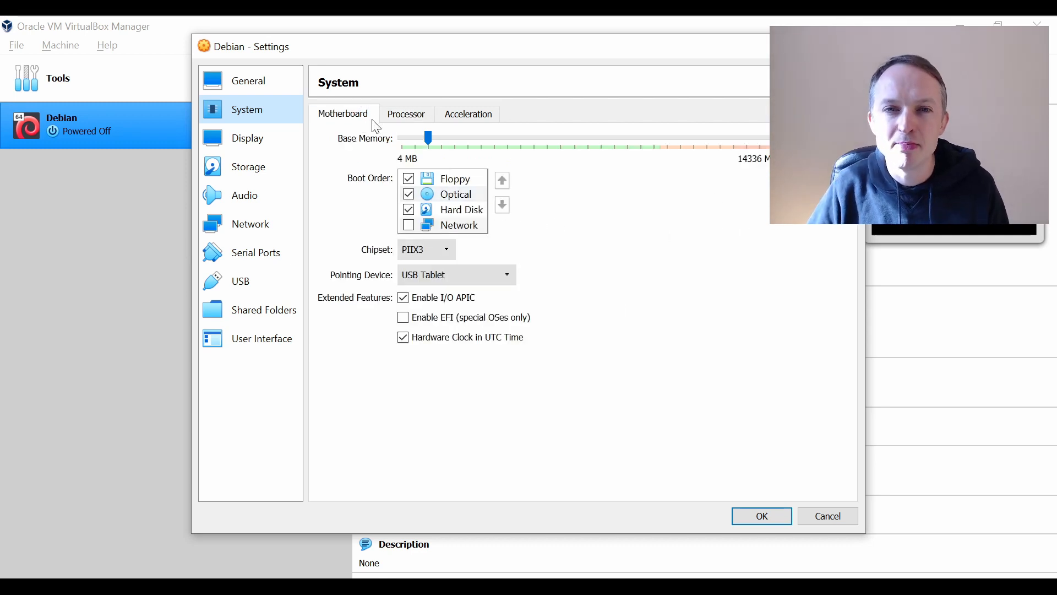
{"action": "left_click", "coordinate": [408, 121]}
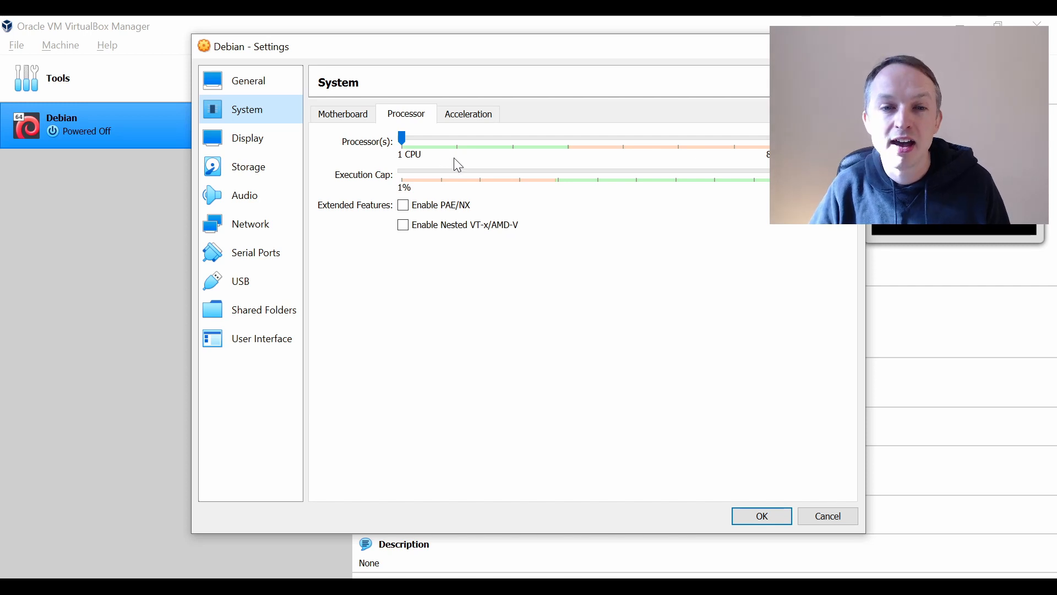
{"action": "left_click", "coordinate": [462, 144]}
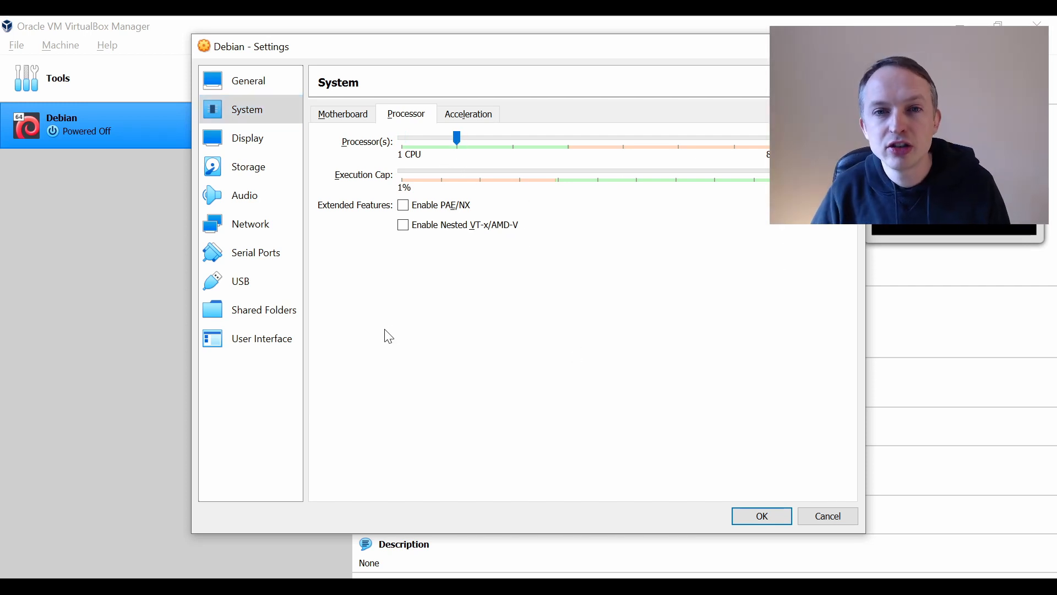
Step: Raise the display's video memory to about the 128 MB maximum and save the machine settings
{"action": "left_click", "coordinate": [276, 148]}
{"action": "left_click_drag", "start_coordinate": [457, 138], "coordinate": [429, 138]}
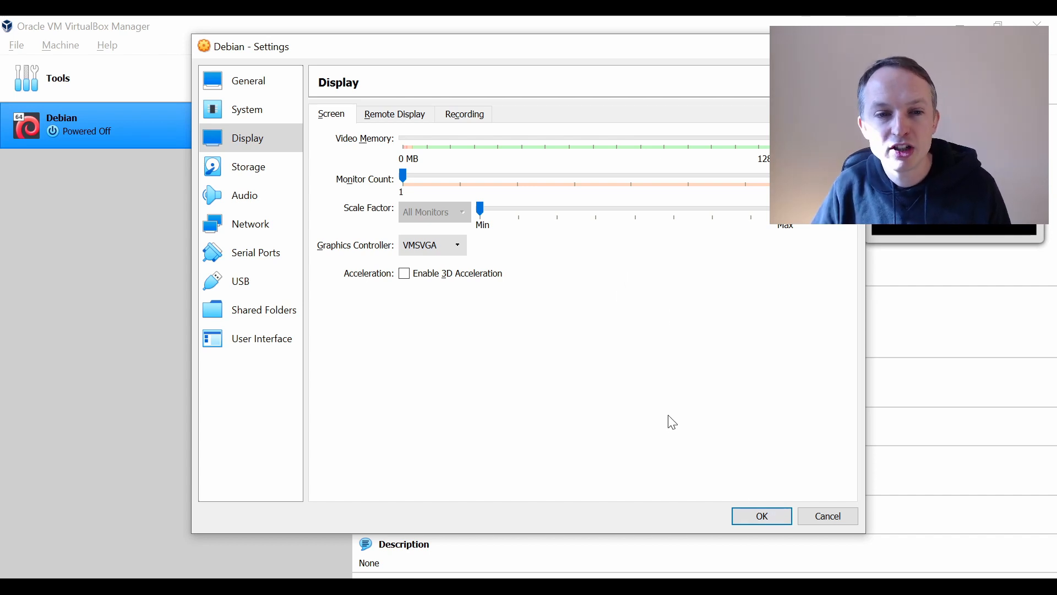
{"action": "left_click", "coordinate": [762, 517]}
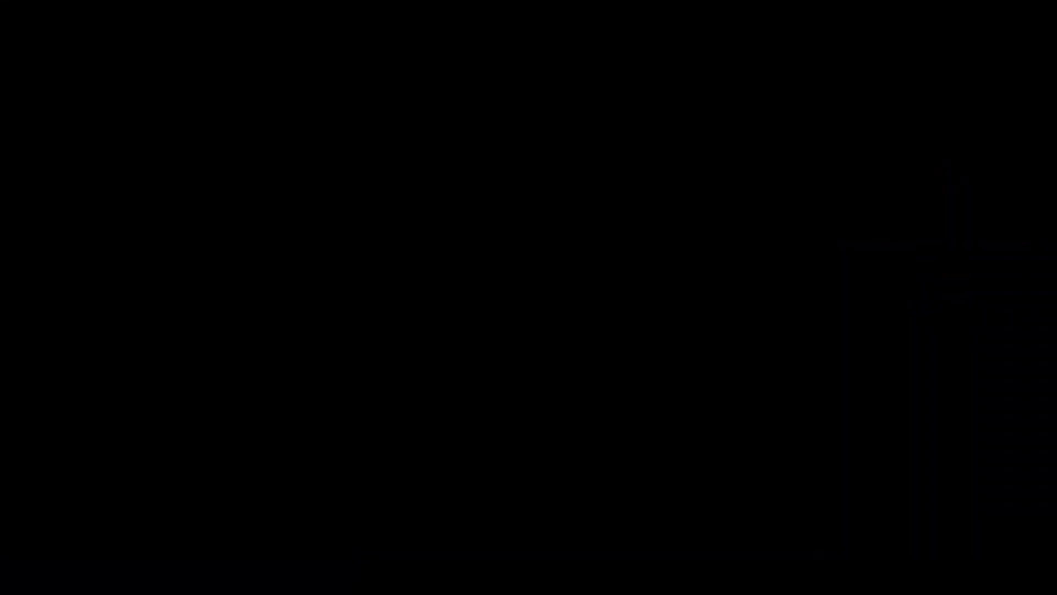